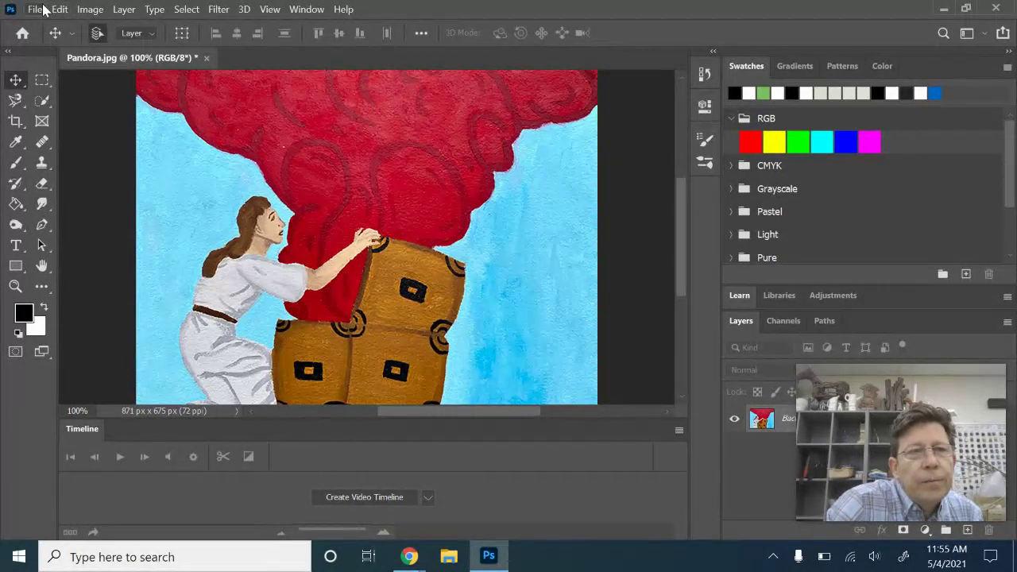
Open the image file "Bird in the bin" from the Downloads folder
click(36, 9)
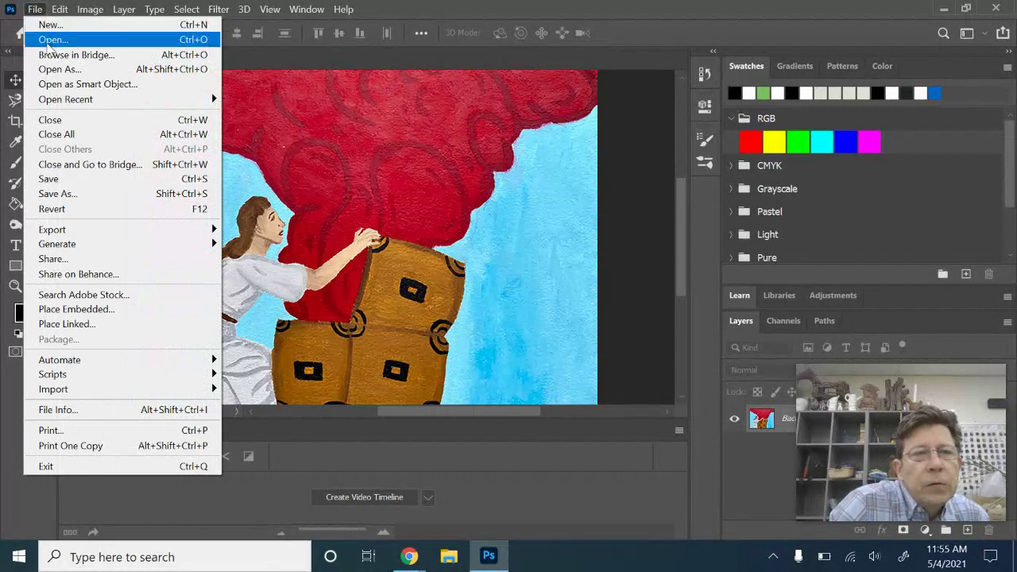
click(45, 40)
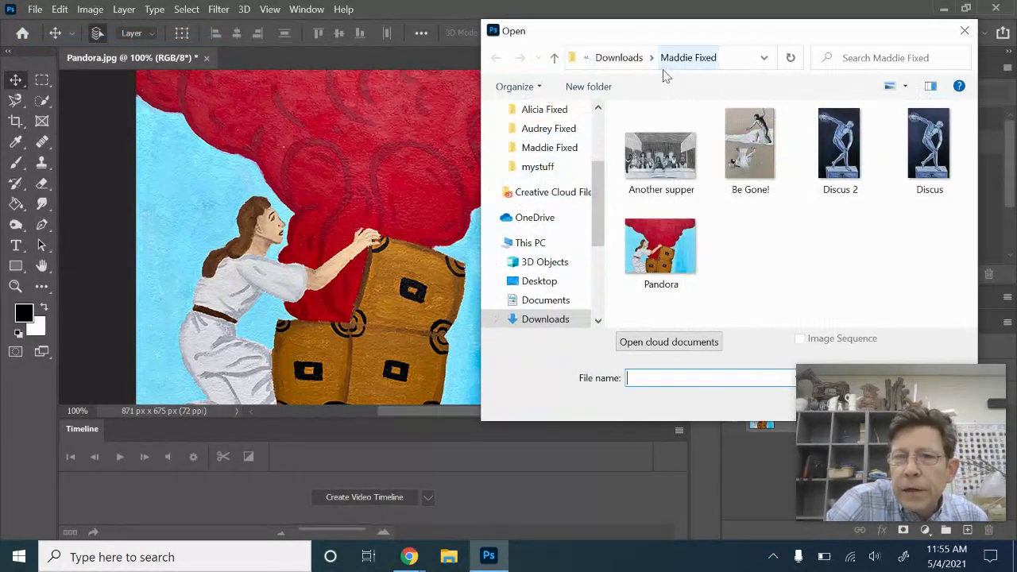
click(628, 64)
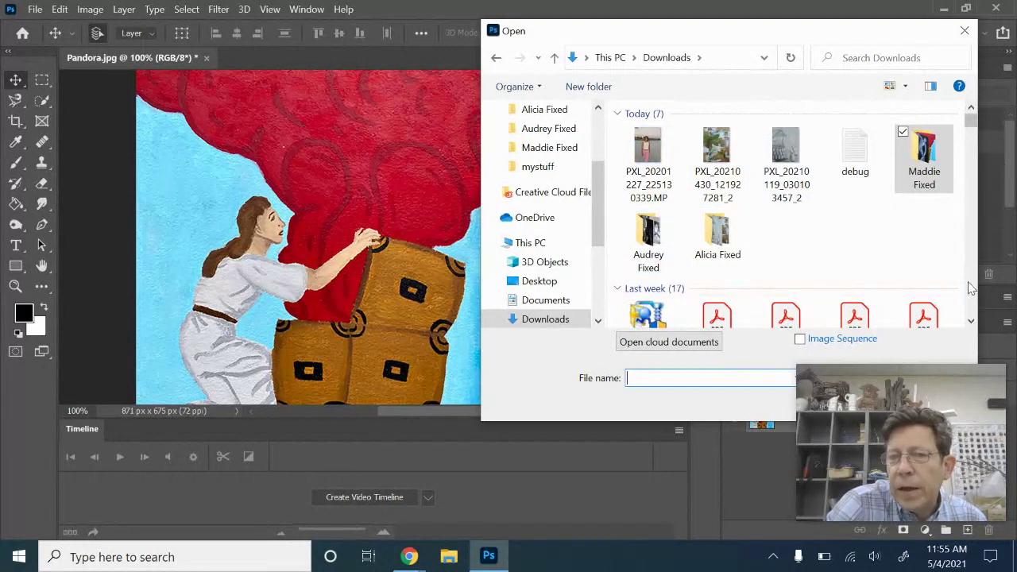
click(972, 322)
click(971, 322)
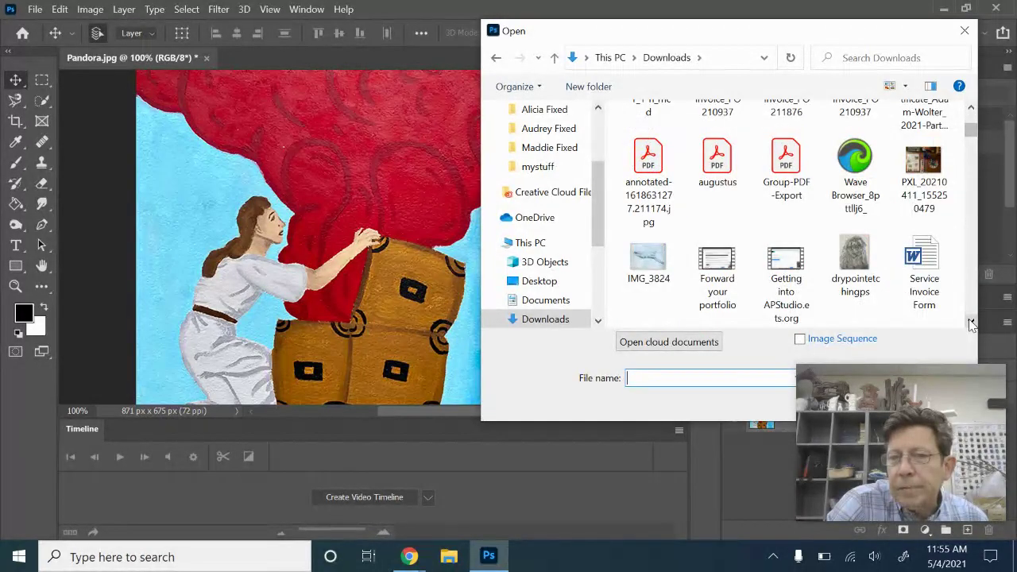
click(972, 322)
click(971, 322)
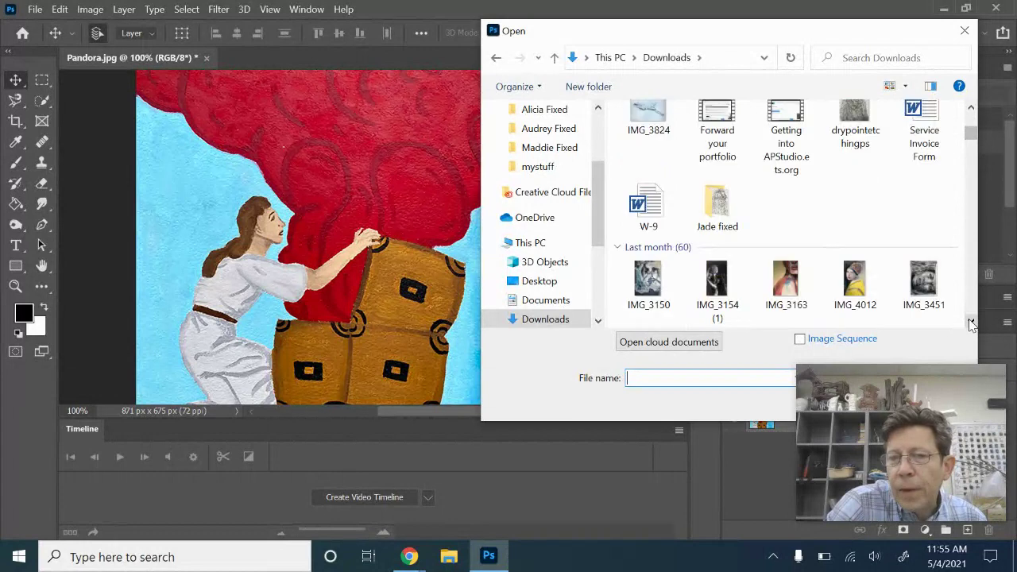
click(971, 322)
click(971, 322)
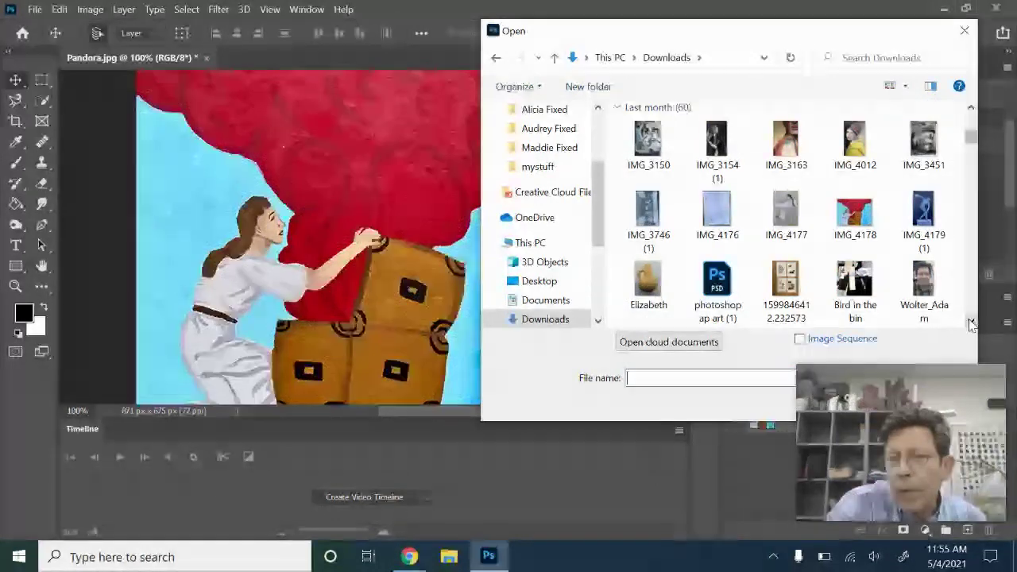
click(971, 322)
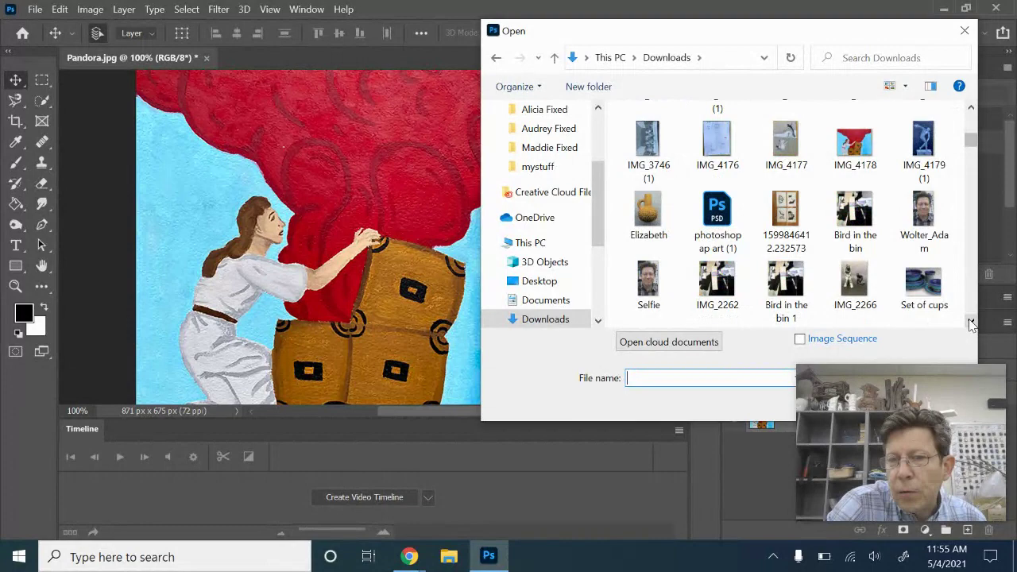
click(855, 223)
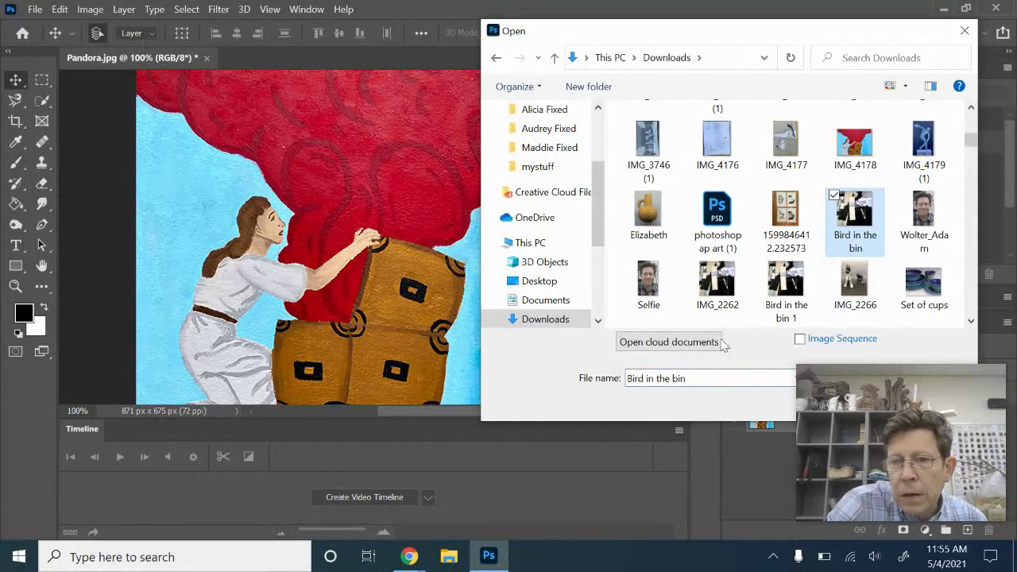
double_click(856, 245)
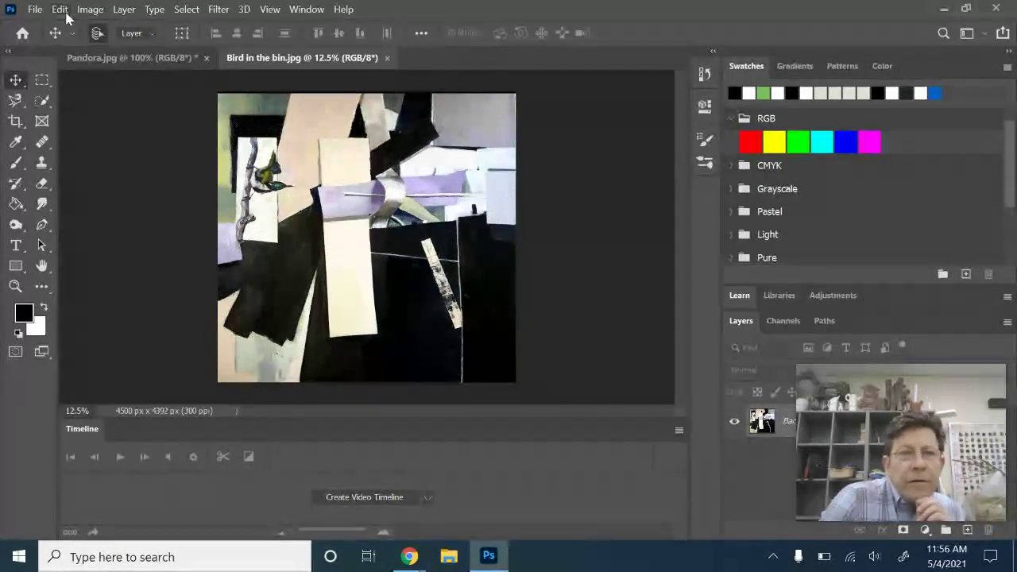
In the Image Size settings, switch the dimension units to pixels and set the width to 780 pixels
click(91, 9)
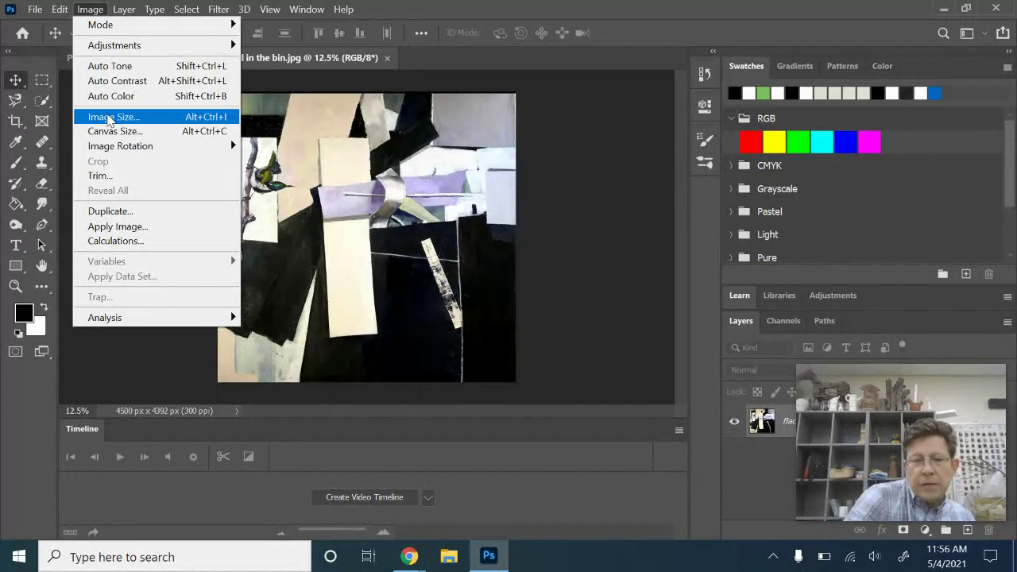
click(109, 119)
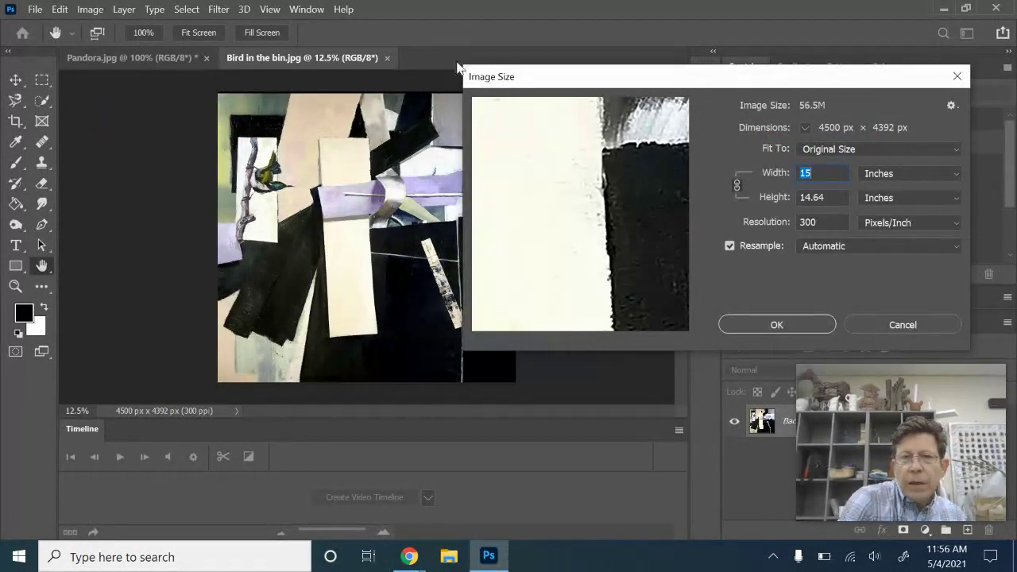
drag(675, 81, 614, 115)
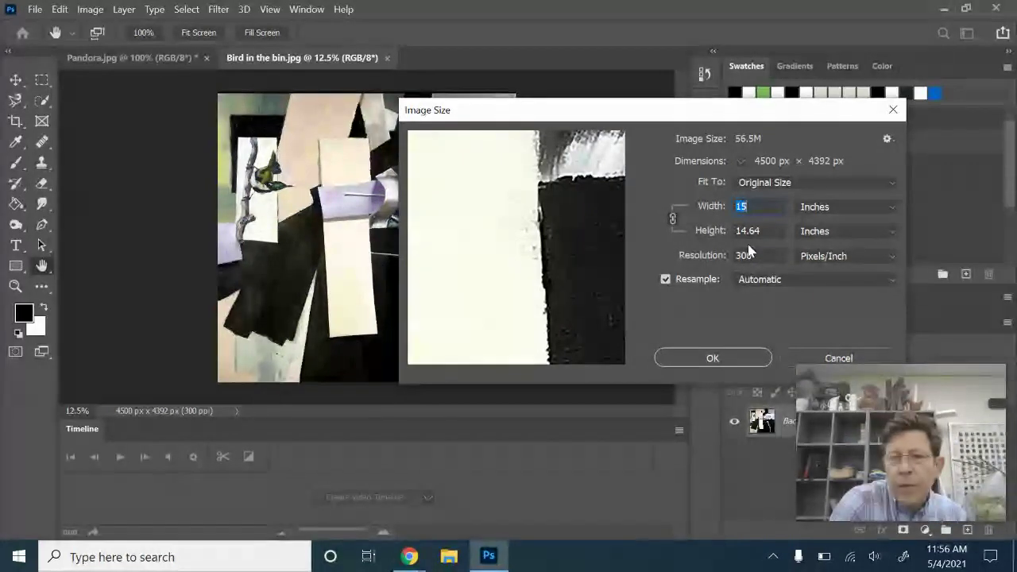
click(890, 206)
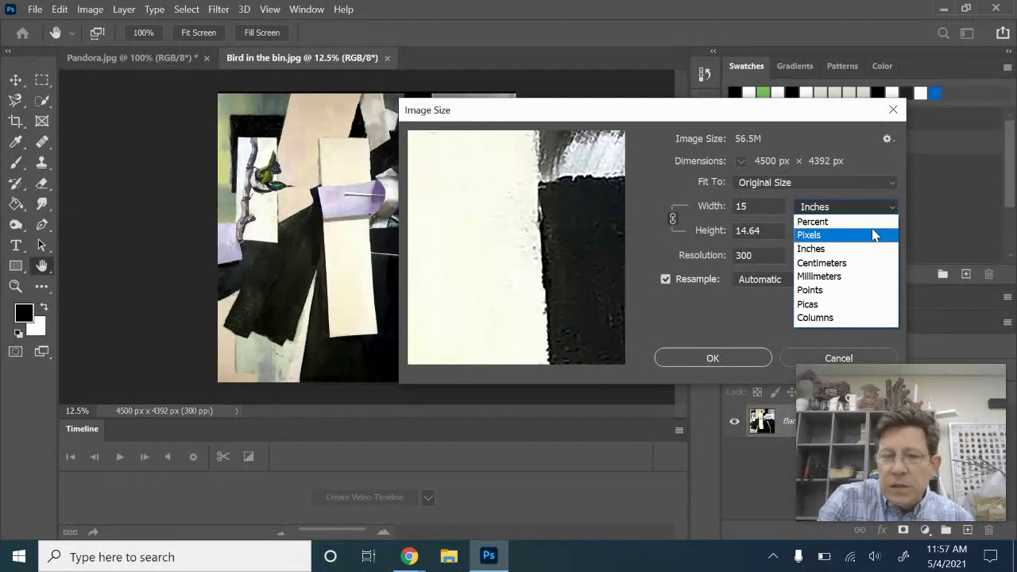
click(874, 234)
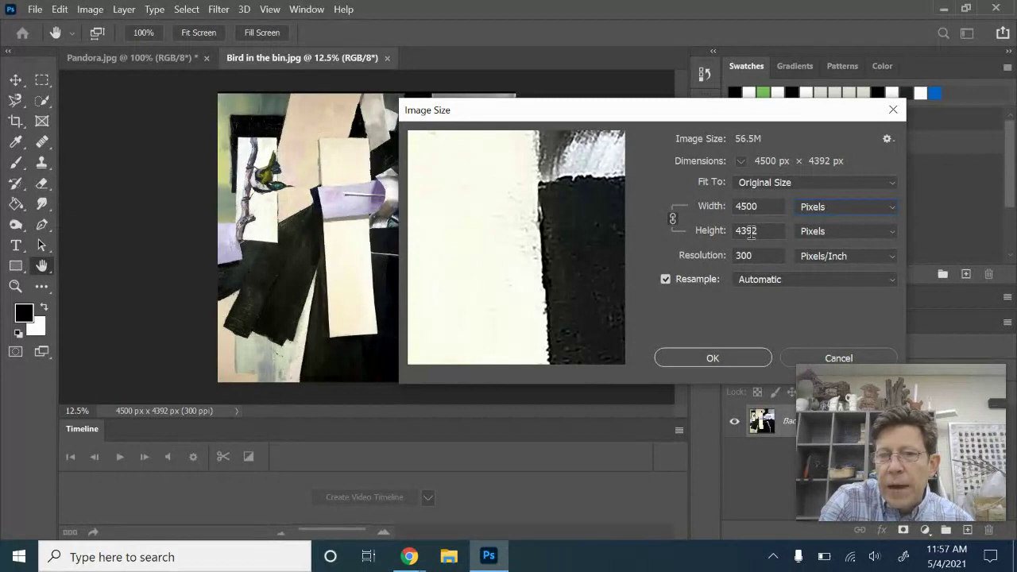
click(750, 205)
double_click(750, 205)
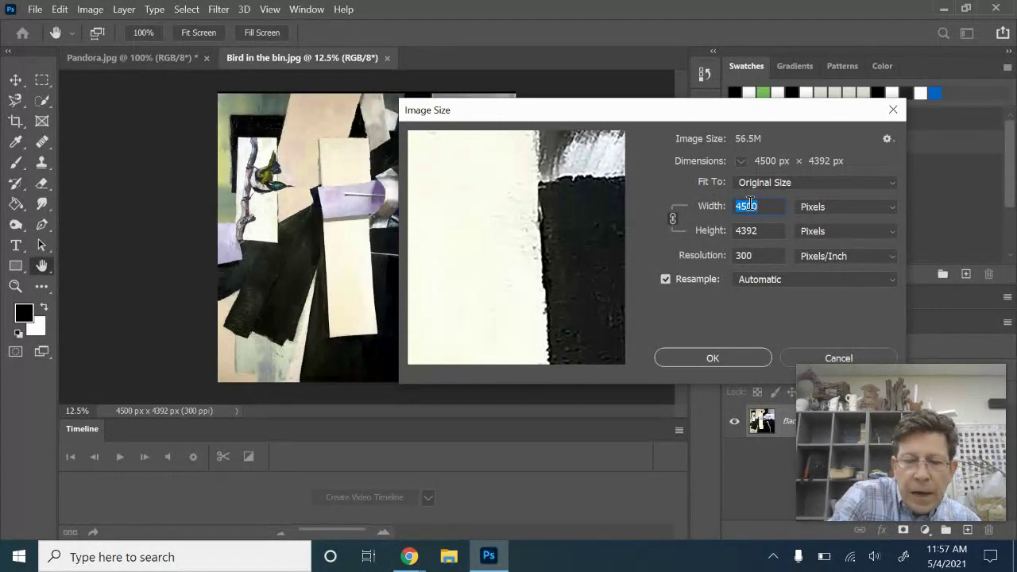
text(780)
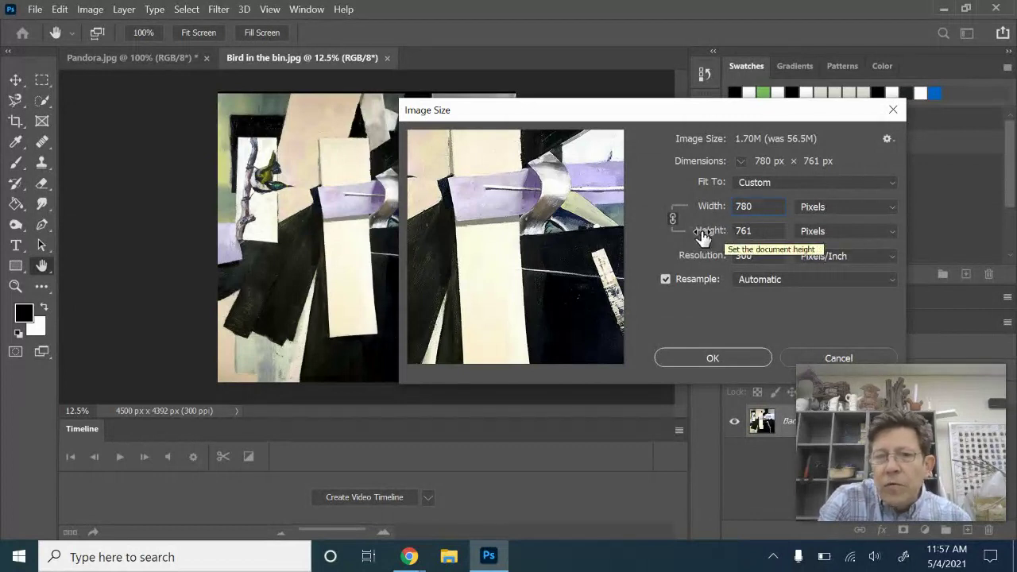
Set the image's width to 480 pixels and its resolution to 72 pixels/inch, and apply the resize
double_click(747, 208)
text(480)
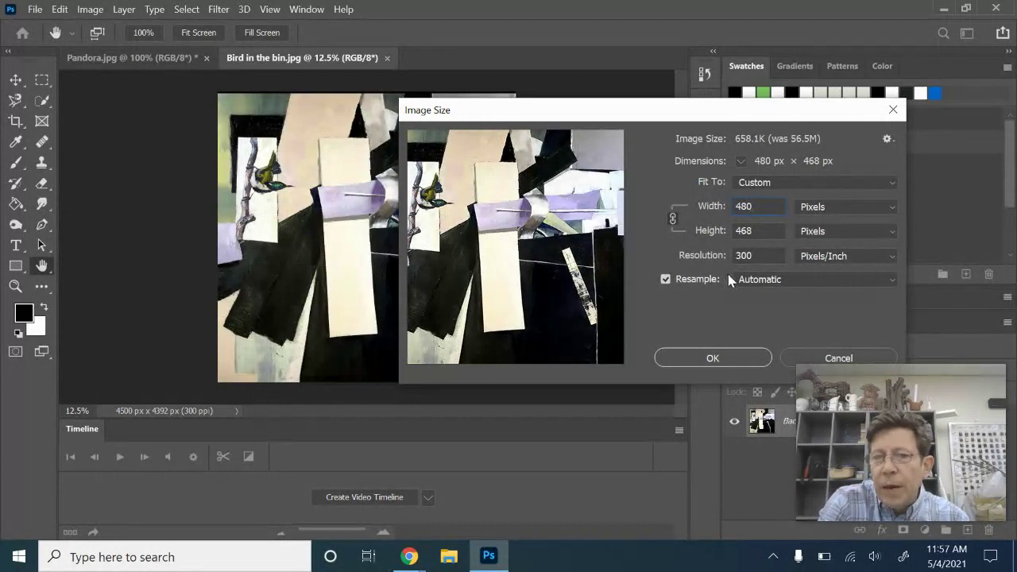
click(747, 256)
double_click(747, 256)
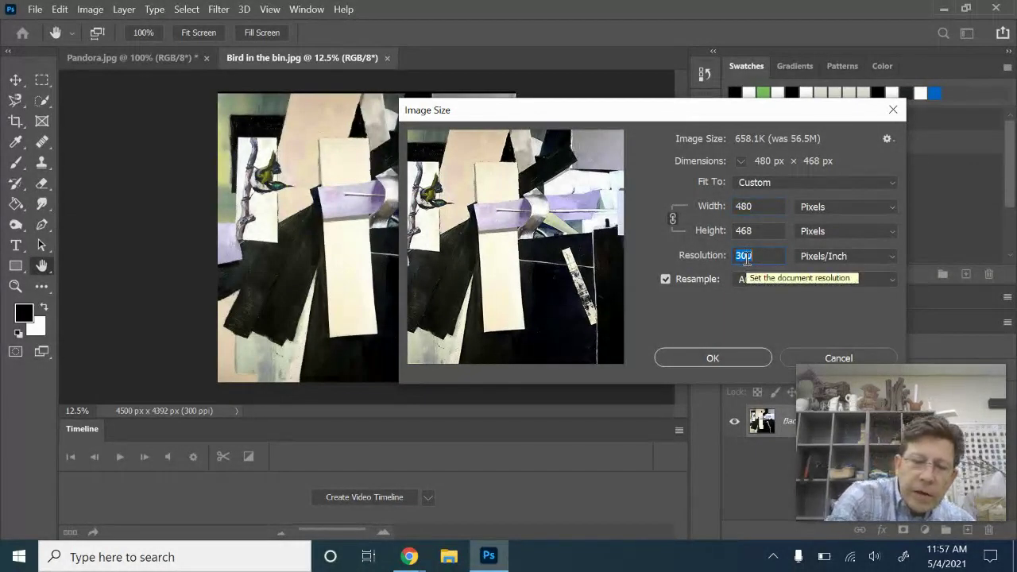
text(73)
key(BackSpace)
text(2)
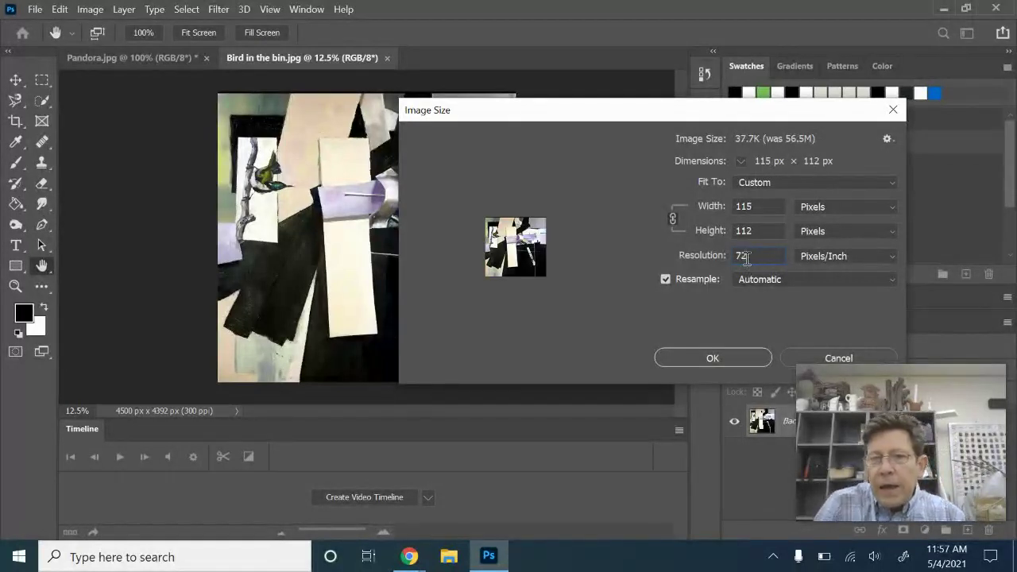
click(726, 358)
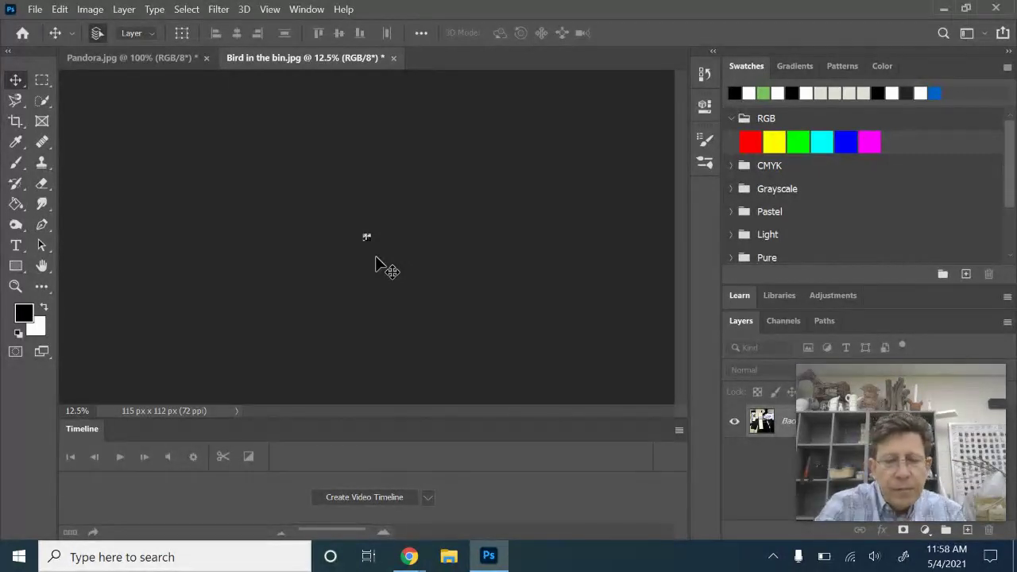
Examine the resized painting's pixel quality at 700% magnification
key(ctrl+plus)
key(ctrl+plus)
key(ctrl+plus)
key(ctrl+plus)
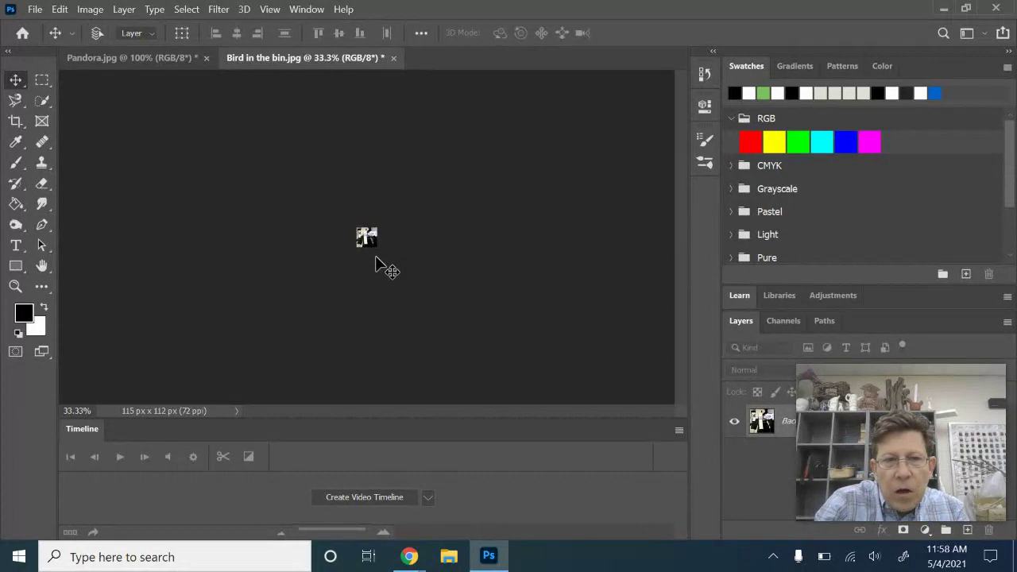
key(ctrl+plus)
key(ctrl+plus)
key(ctrl+plus)
key(ctrl+plus)
key(ctrl+plus)
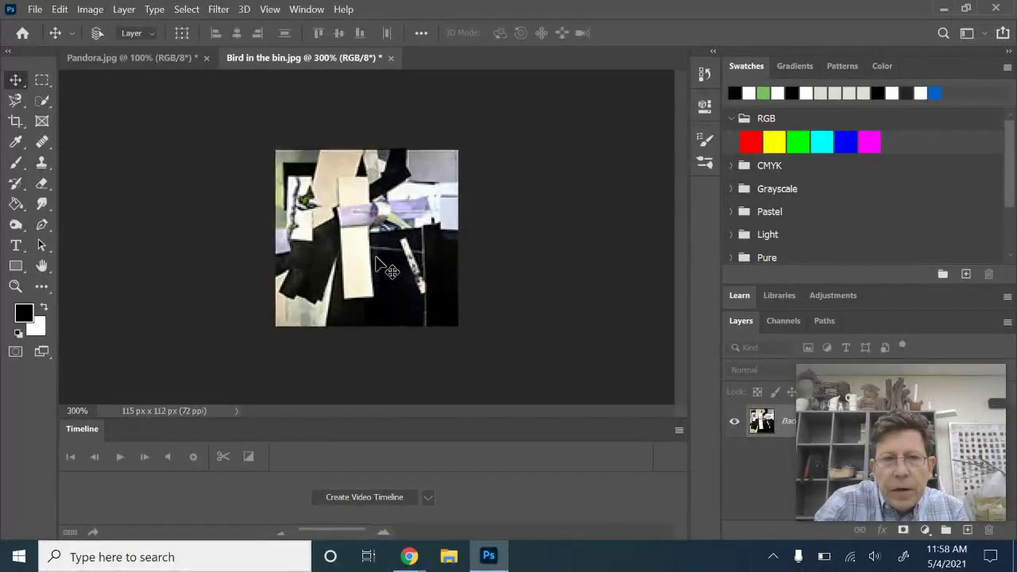
key(ctrl+plus)
key(ctrl+plus)
key(ctrl+plus)
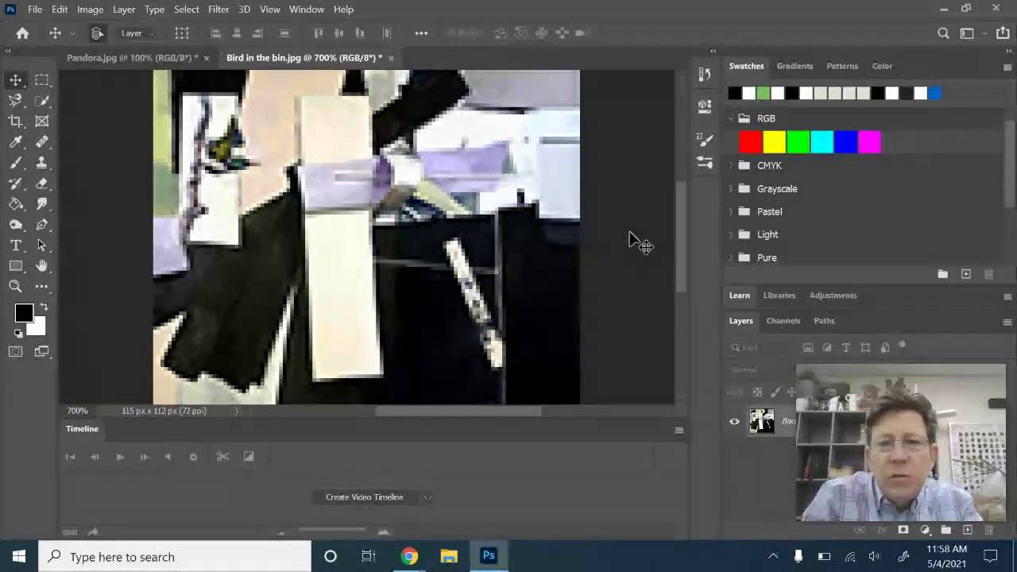
drag(427, 223, 521, 213)
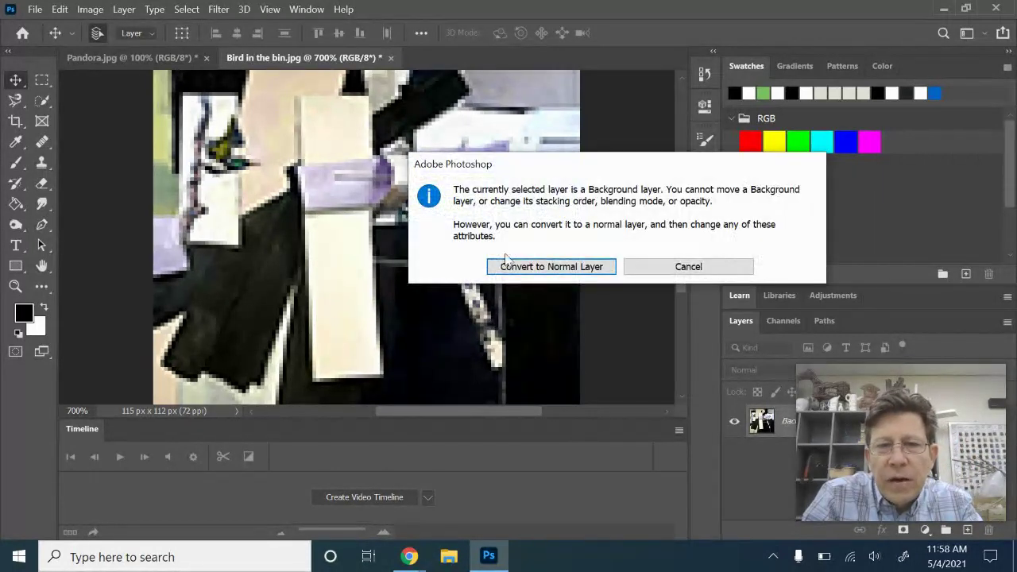
click(690, 268)
mouse_move(676, 241)
mouse_down()
mouse_move(683, 137)
mouse_move(689, 236)
mouse_up()
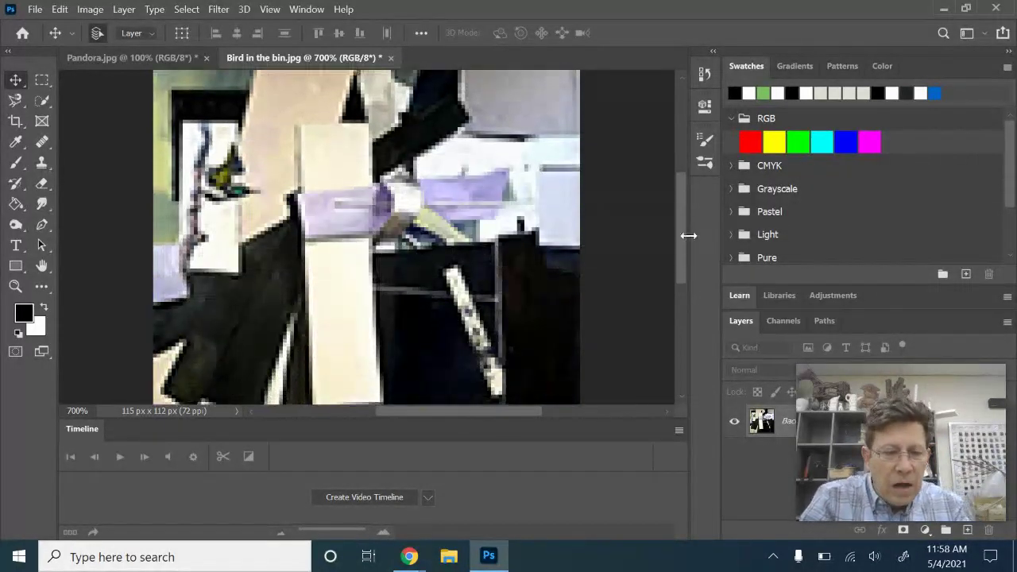
Undo the last image resize and bring the full-size painting back into view
key(ctrl+z)
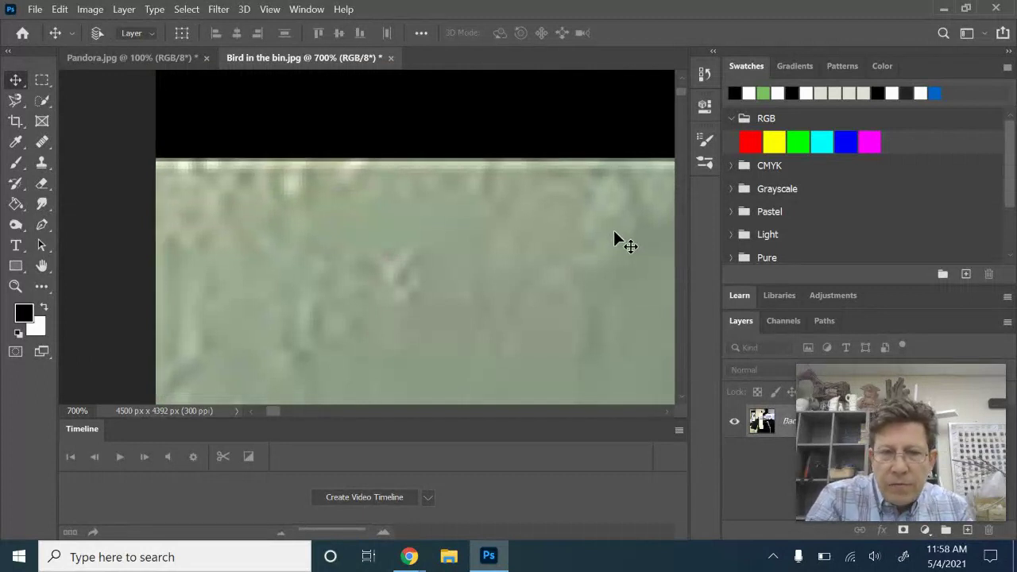
key(ctrl+minus)
key(ctrl+minus)
key(ctrl+minus)
key(ctrl+minus)
key(ctrl+minus)
key(ctrl+minus)
key(ctrl+minus)
key(ctrl+minus)
key(ctrl+minus)
key(ctrl+minus)
key(ctrl+minus)
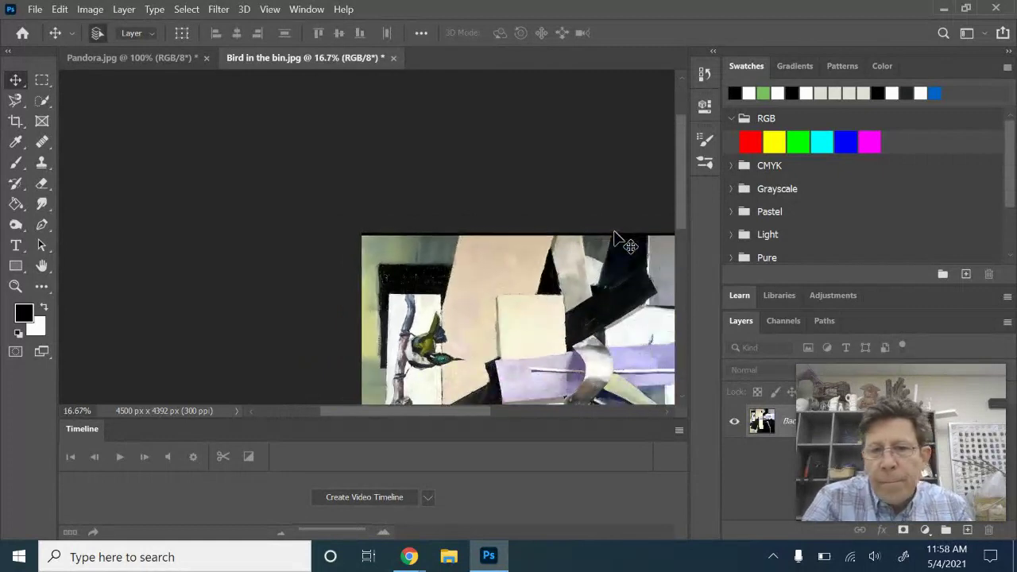
drag(677, 174, 684, 225)
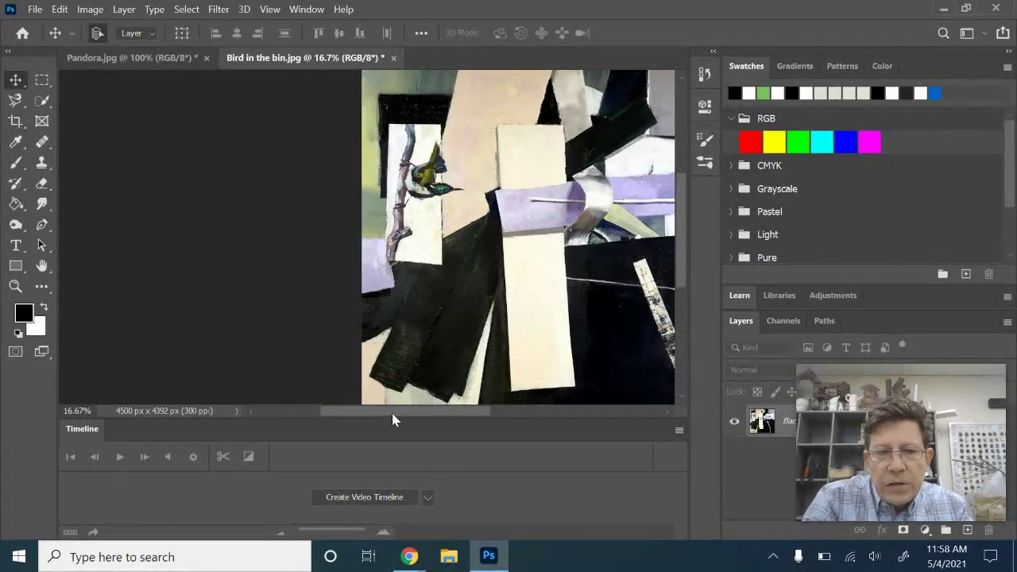
drag(396, 412, 481, 422)
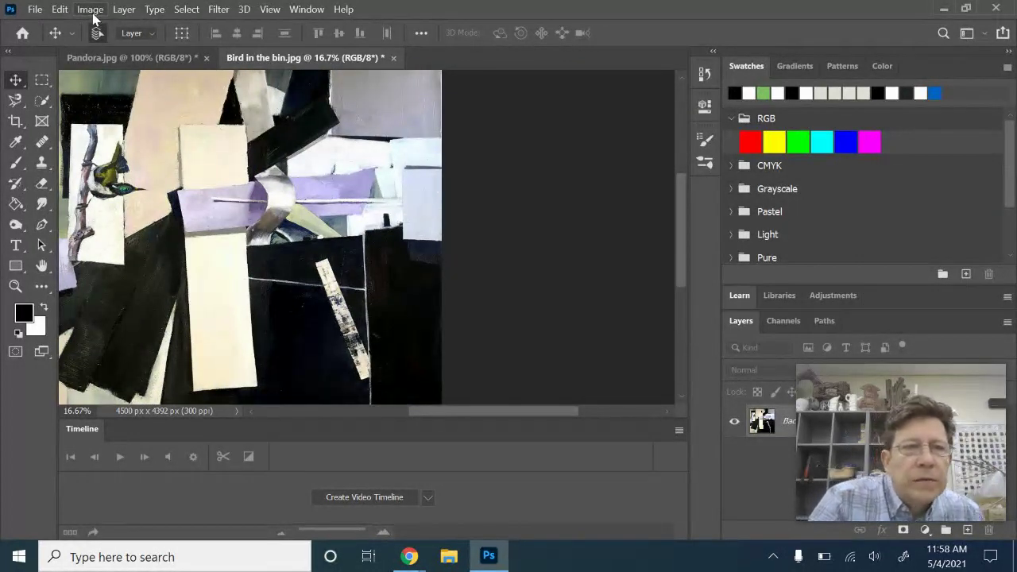
Resize the painting by setting only its resolution to 72 pixels/inch, with resampling on
click(92, 10)
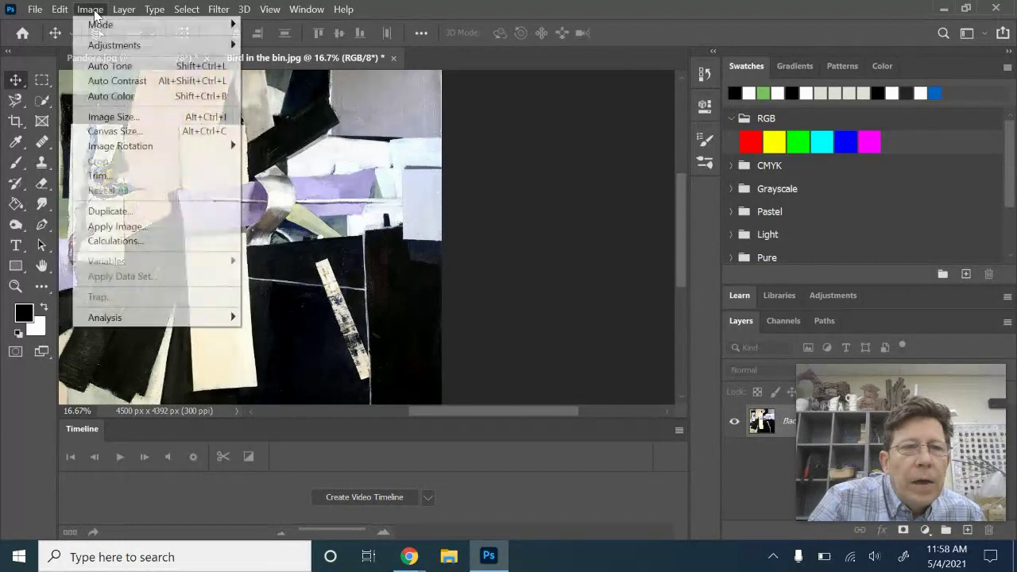
click(116, 124)
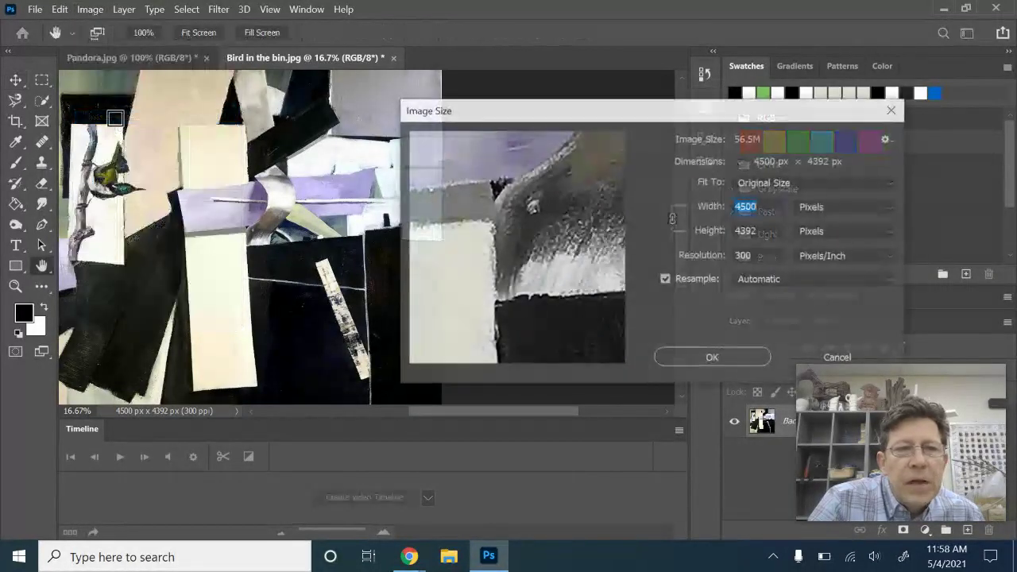
double_click(747, 255)
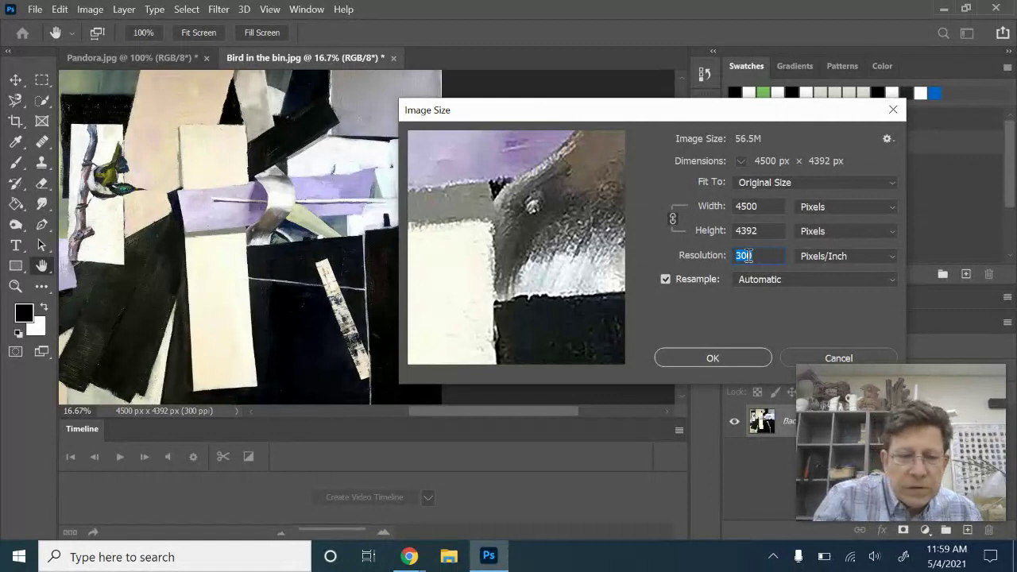
text(72)
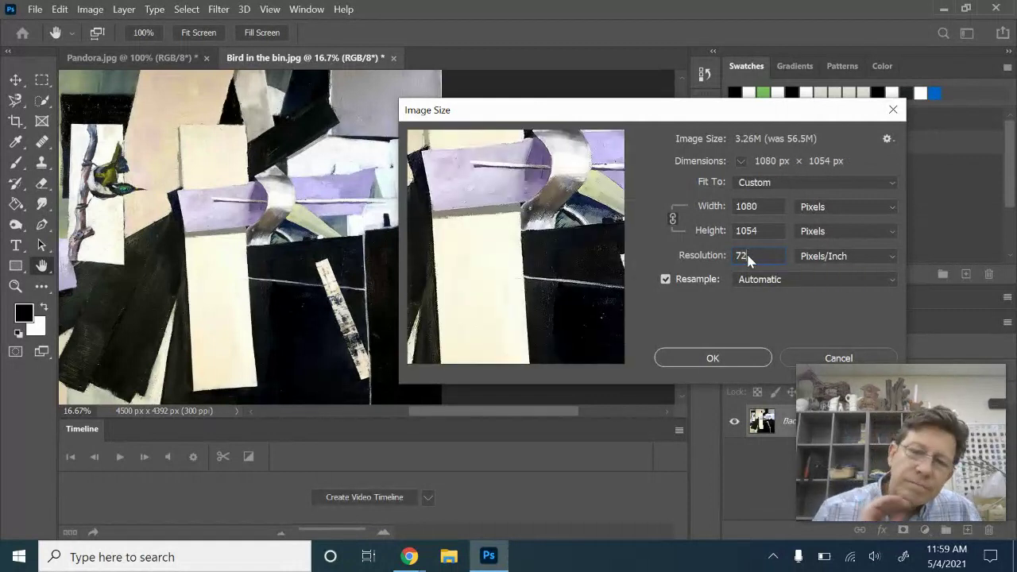
key(Return)
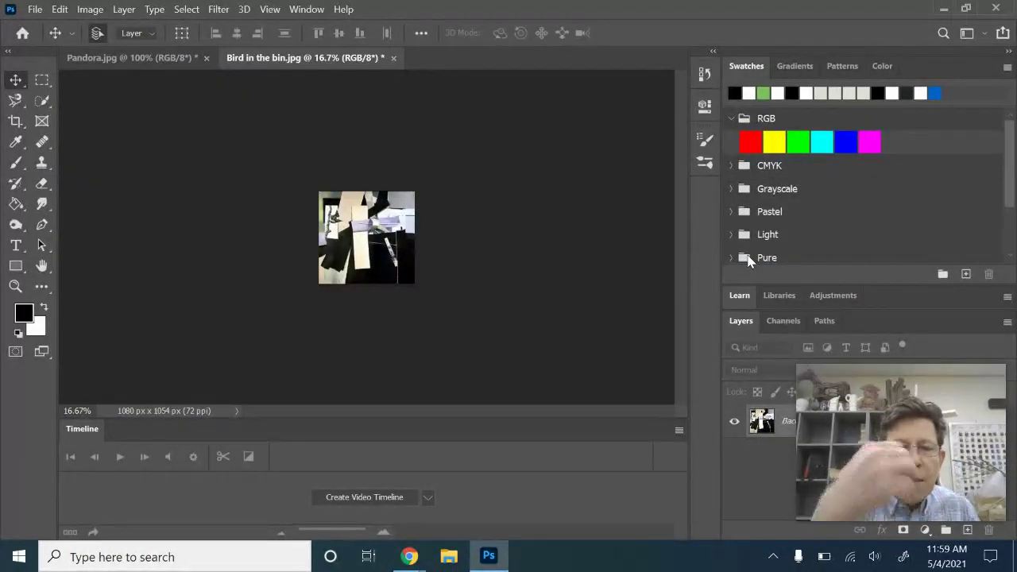
key(ctrl+plus)
key(ctrl+plus)
key(ctrl+plus)
key(ctrl+plus)
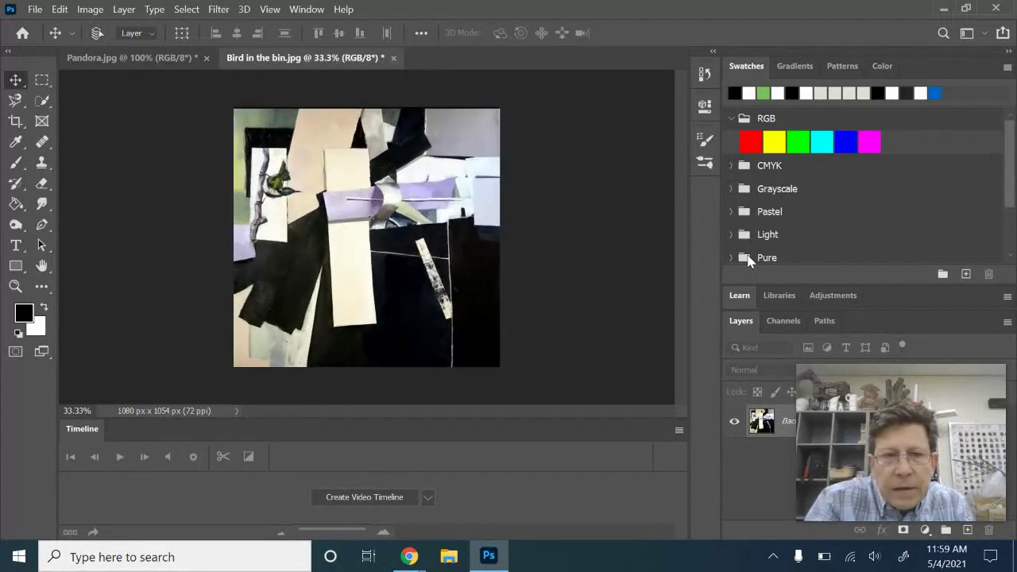
Resize the painting to a width of 480 pixels, keeping its proportions, the 72 pixels/inch resolution and automatic resampling
key(ctrl+plus)
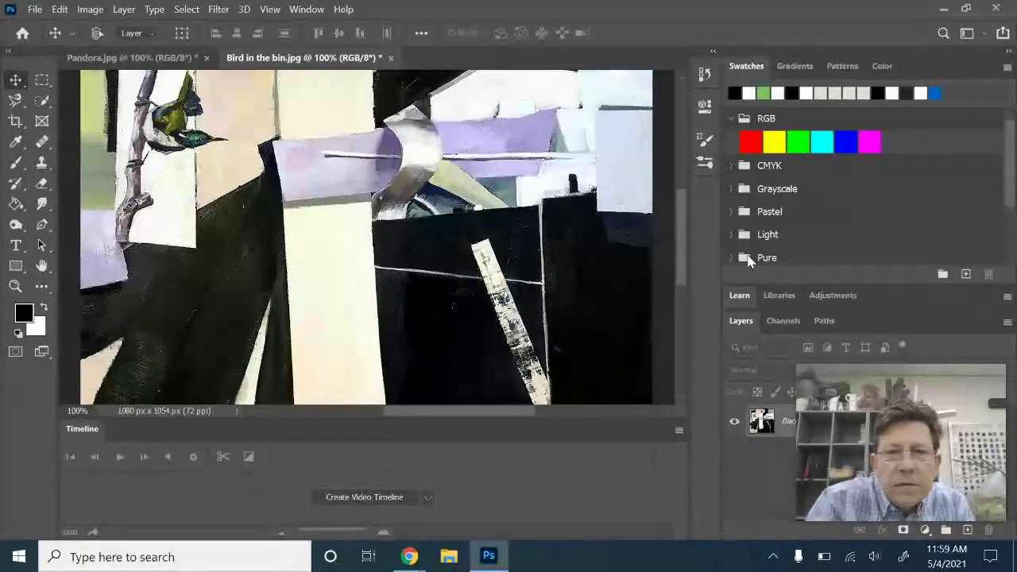
drag(688, 270, 688, 198)
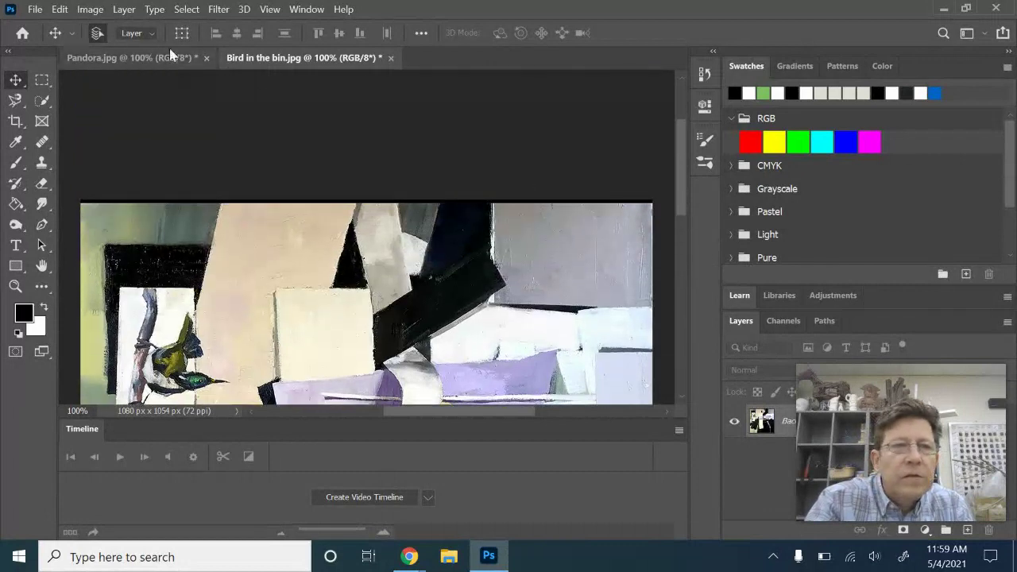
click(90, 9)
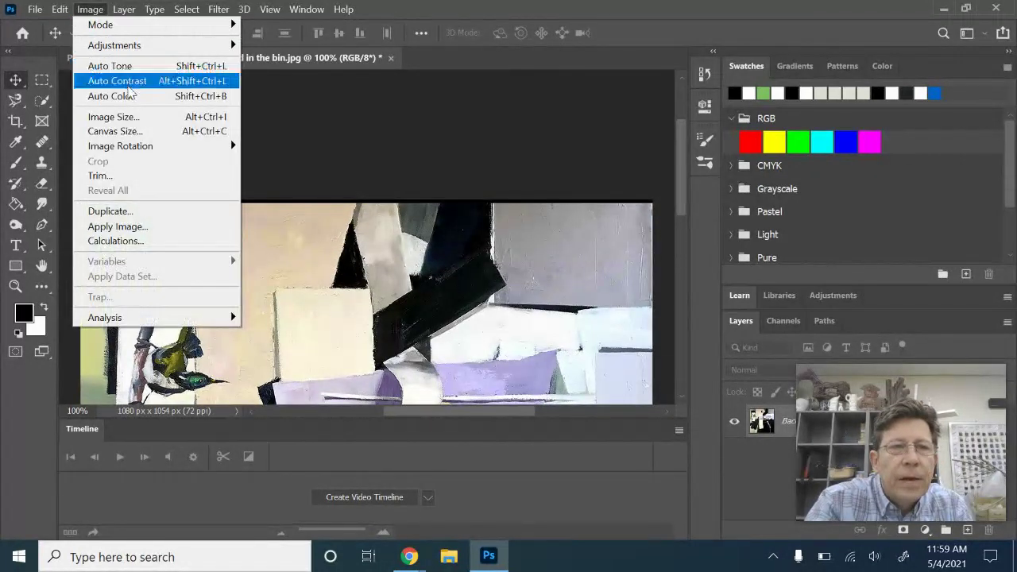
click(127, 117)
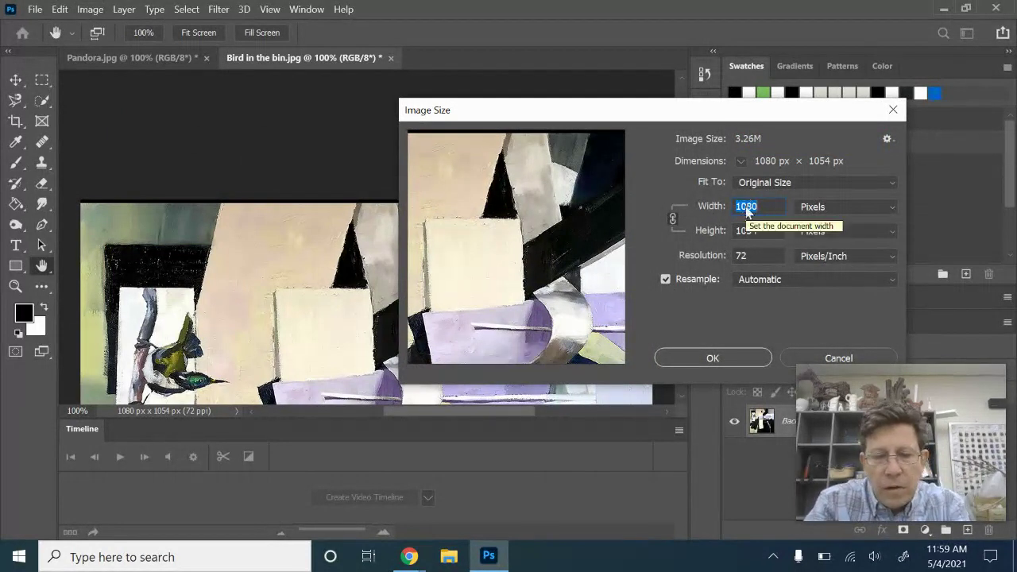
text(480)
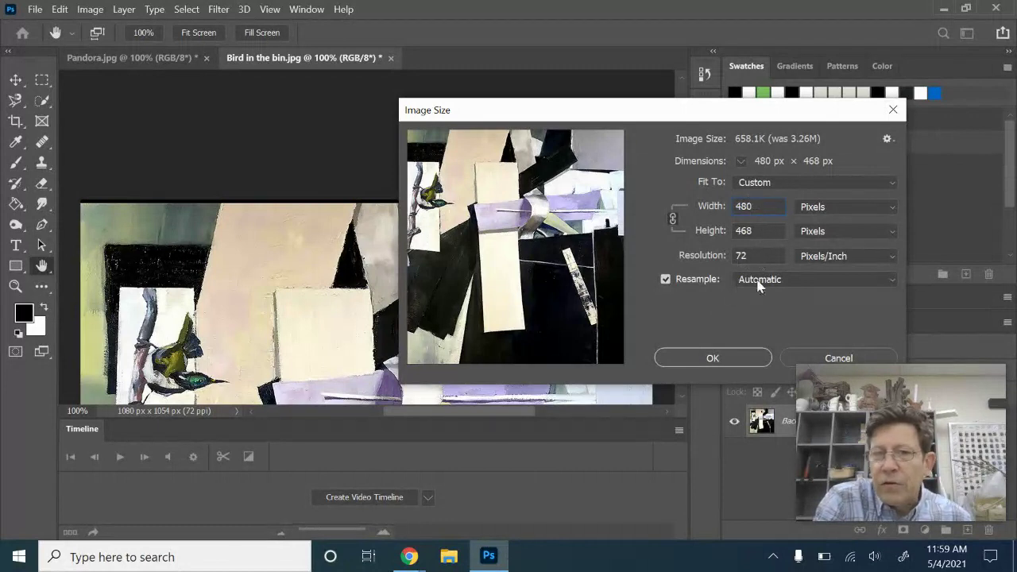
click(701, 356)
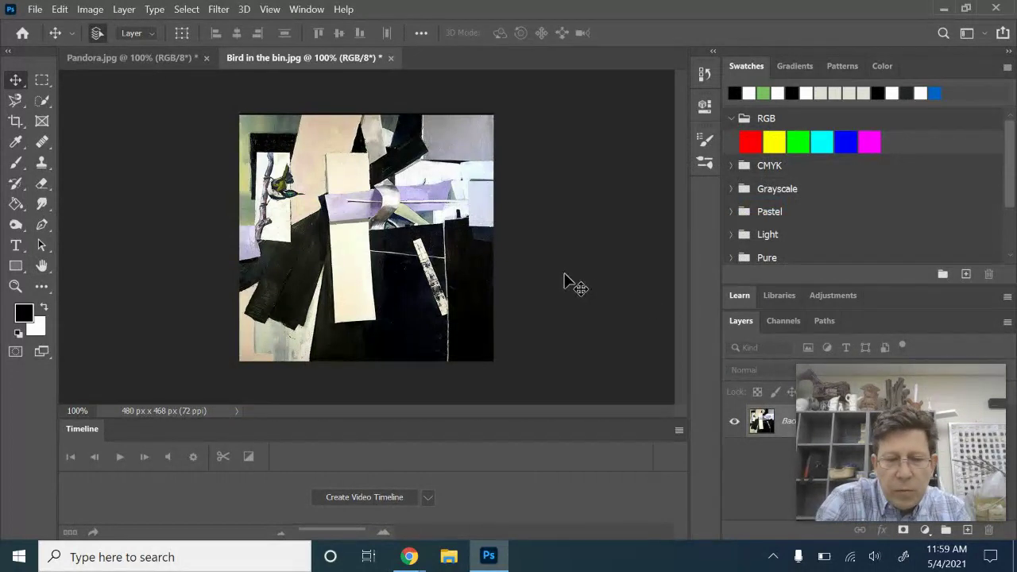
Examine the resized painting's pixel quality around the bird at 400% magnification, and return to the 100% view
key(ctrl+plus)
key(ctrl+plus)
key(ctrl+plus)
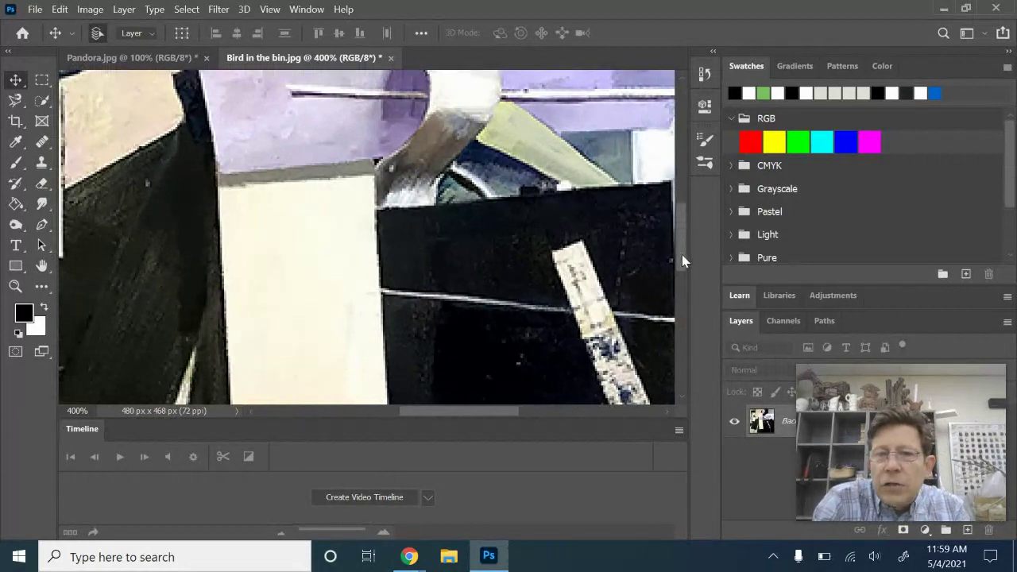
drag(682, 255, 687, 188)
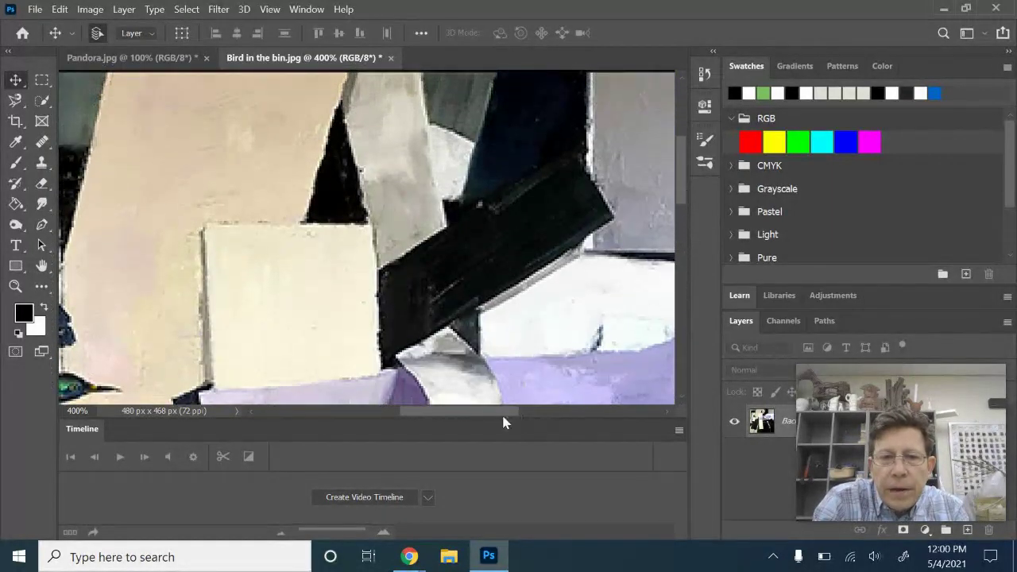
drag(490, 418, 413, 412)
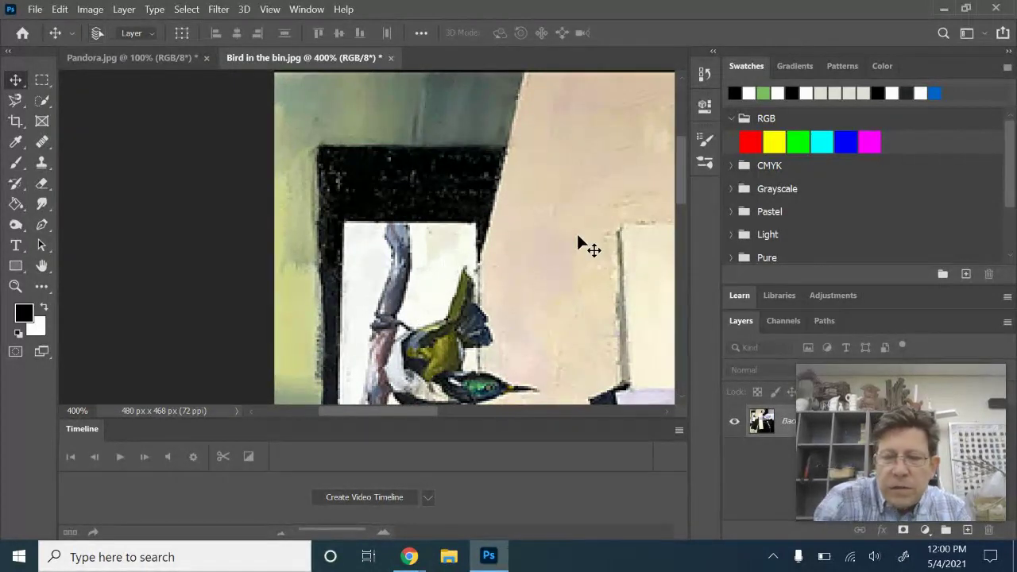
key(ctrl+minus)
key(ctrl+minus)
key(ctrl+minus)
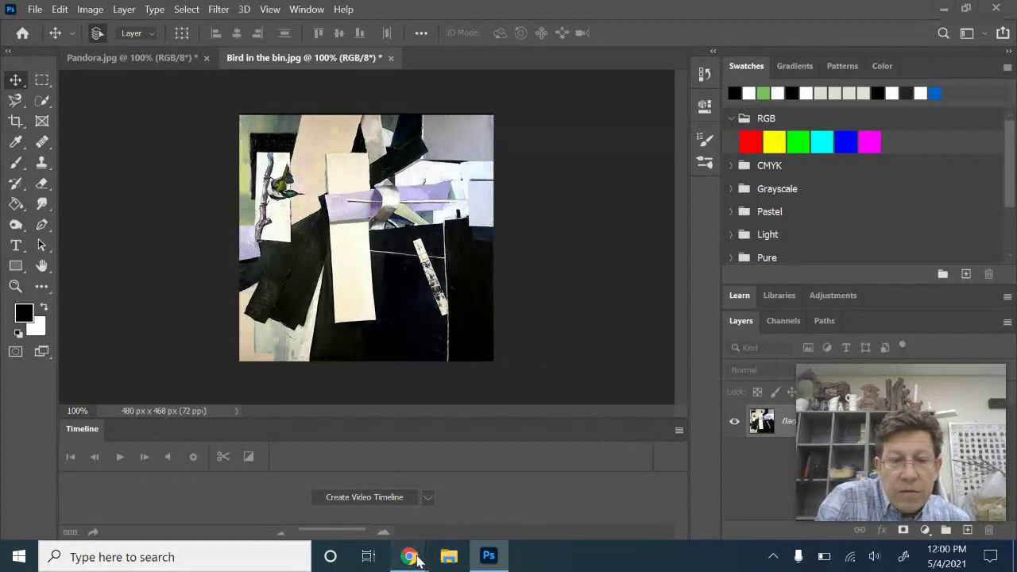
mouse_move(409, 555)
click(513, 494)
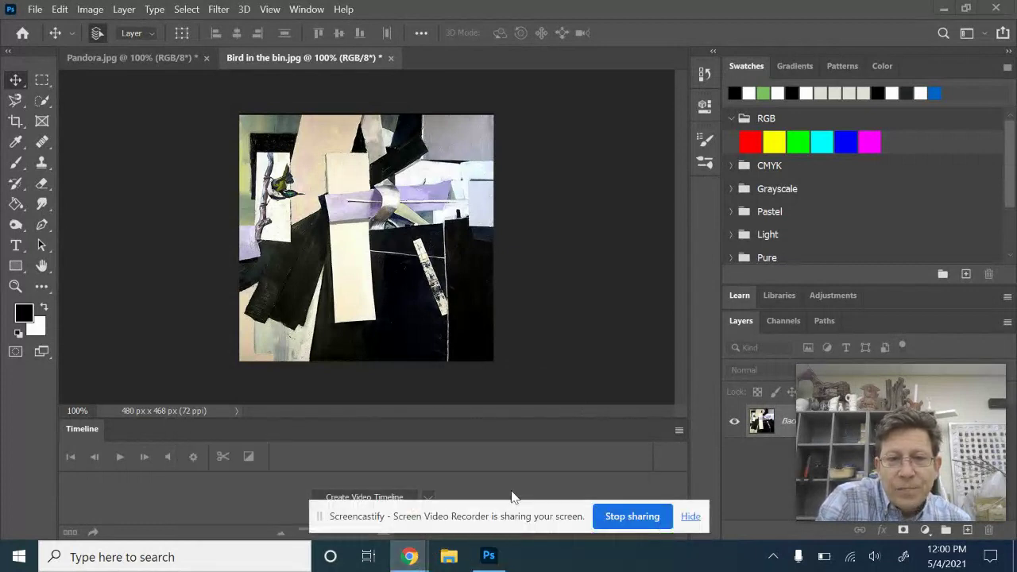